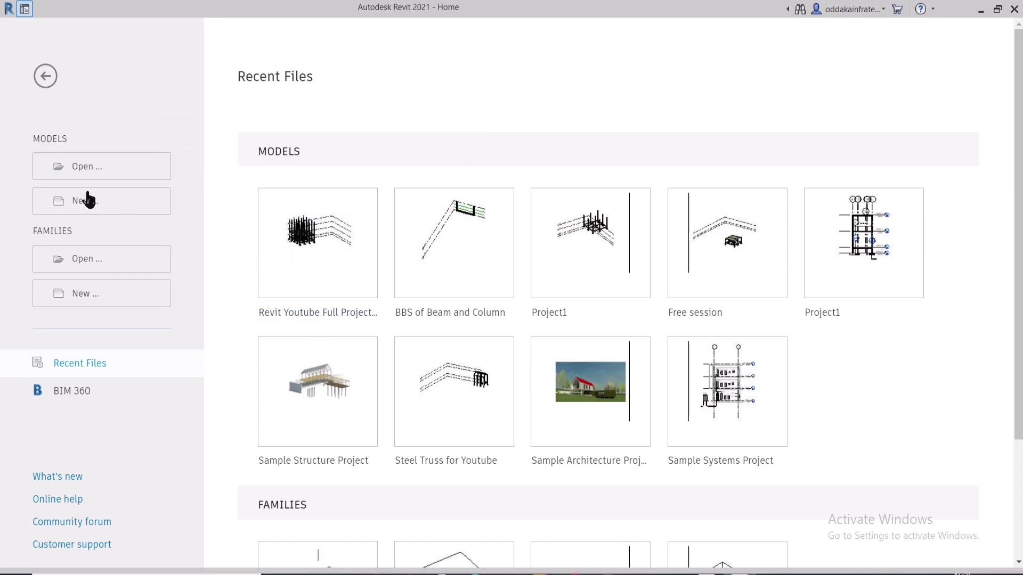
# - Create a new project from the Metric-Structural Template, with Project selected
pyautogui.click(132, 166)
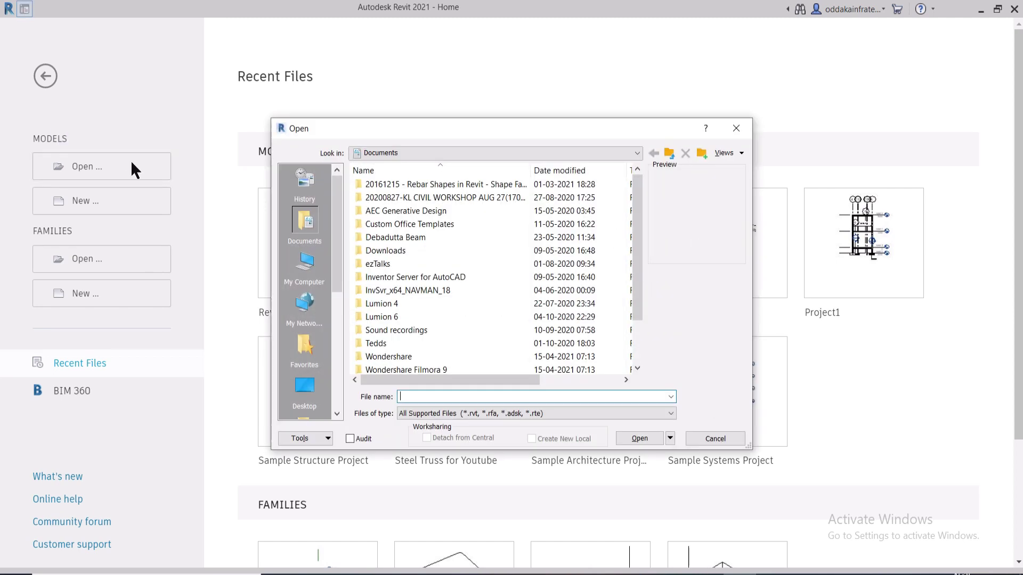
pyautogui.click(735, 132)
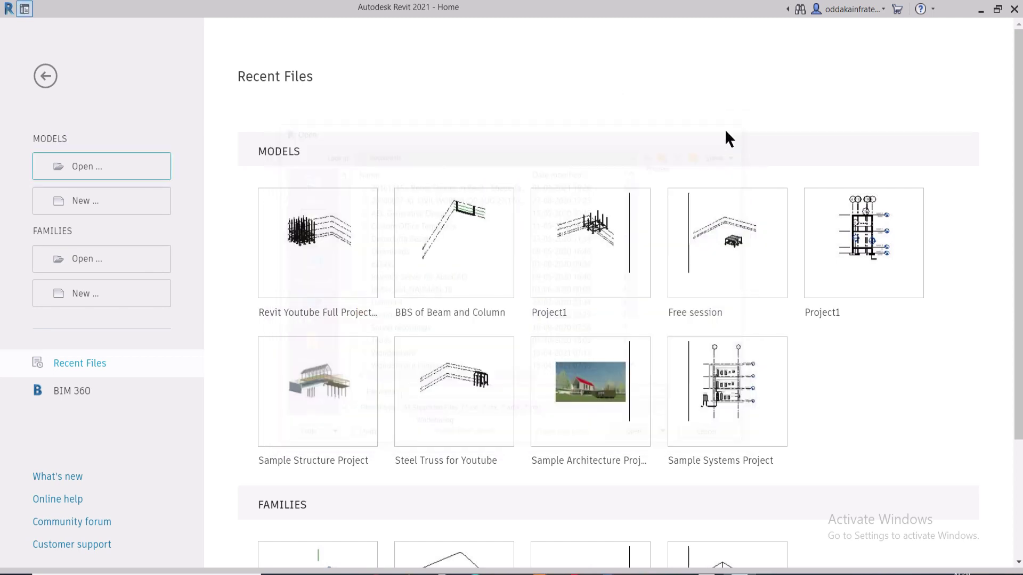
pyautogui.click(105, 212)
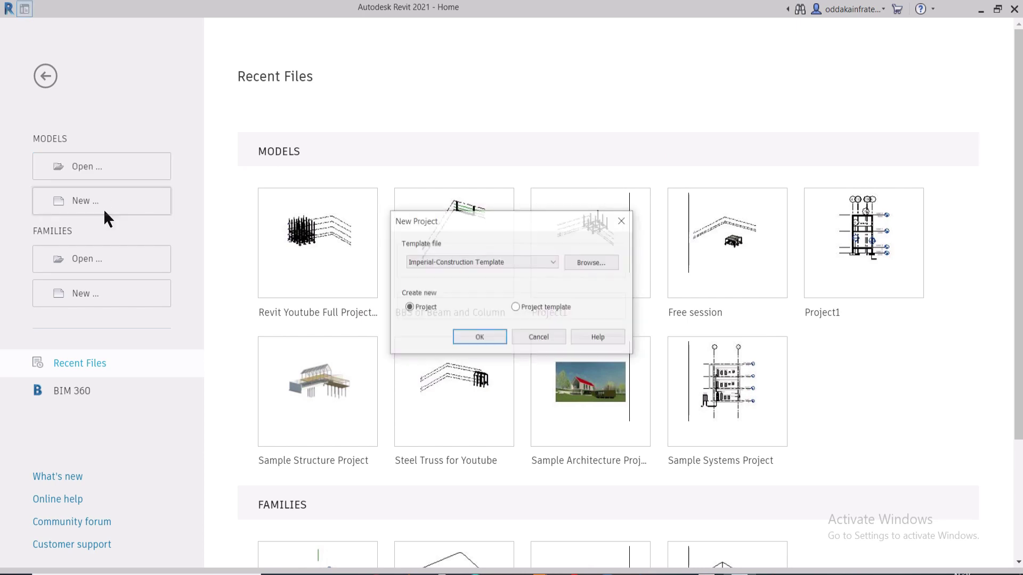
pyautogui.click(480, 262)
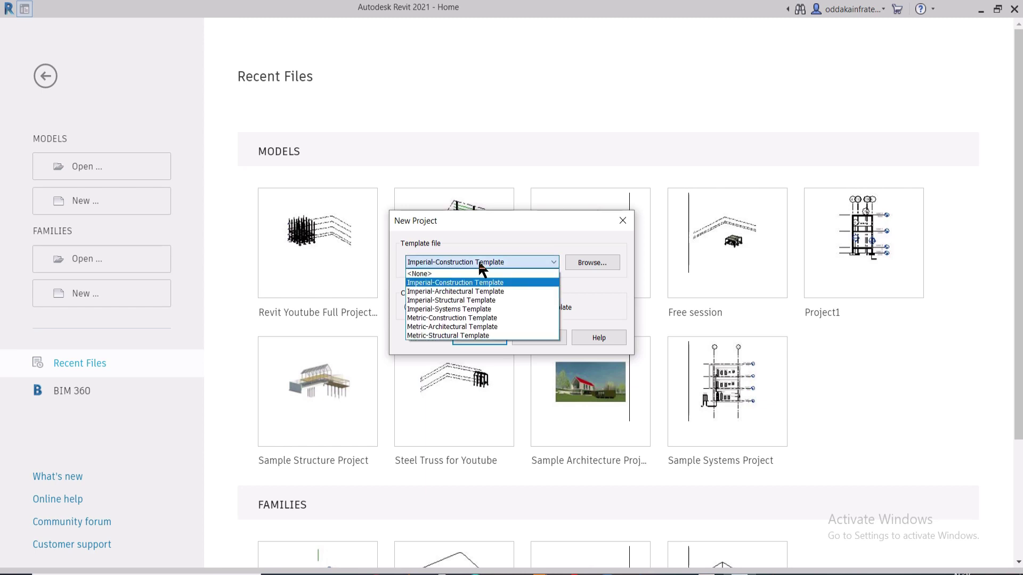
pyautogui.click(426, 336)
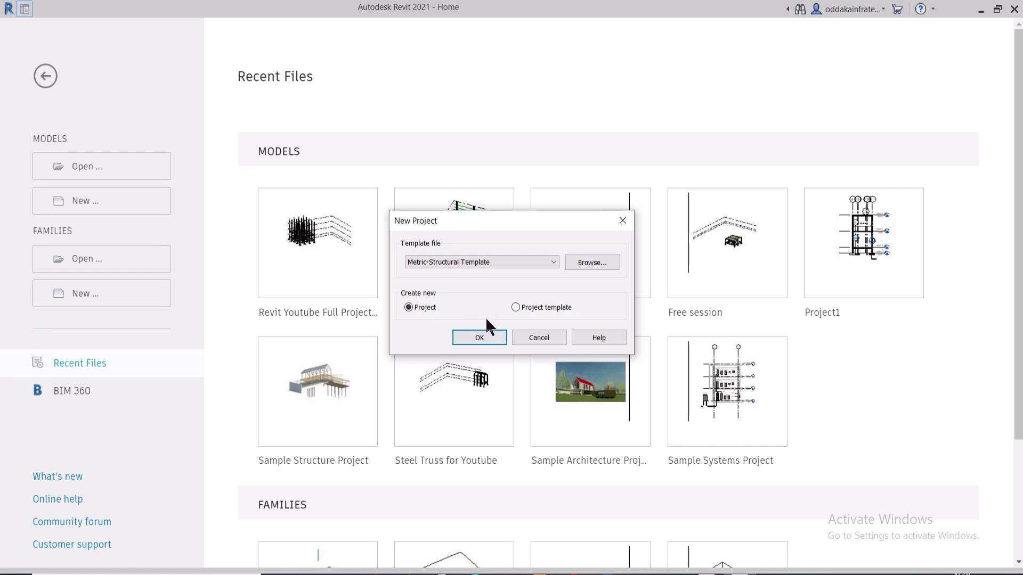
pyautogui.click(491, 337)
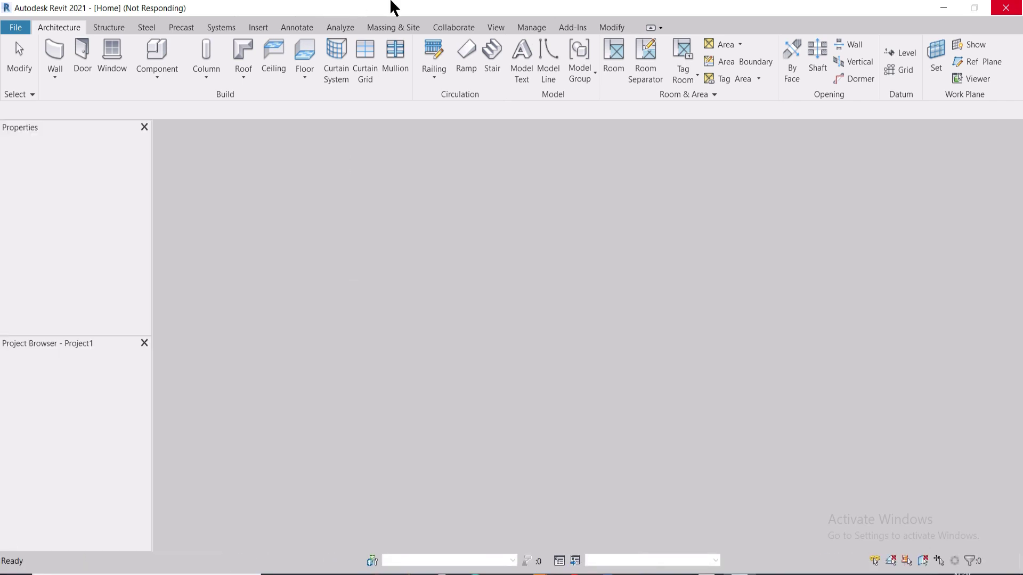
# - Wait for Project1 to finish loading with the Structural Plan: Level 2 view open
pyautogui.moveTo(445, 7)
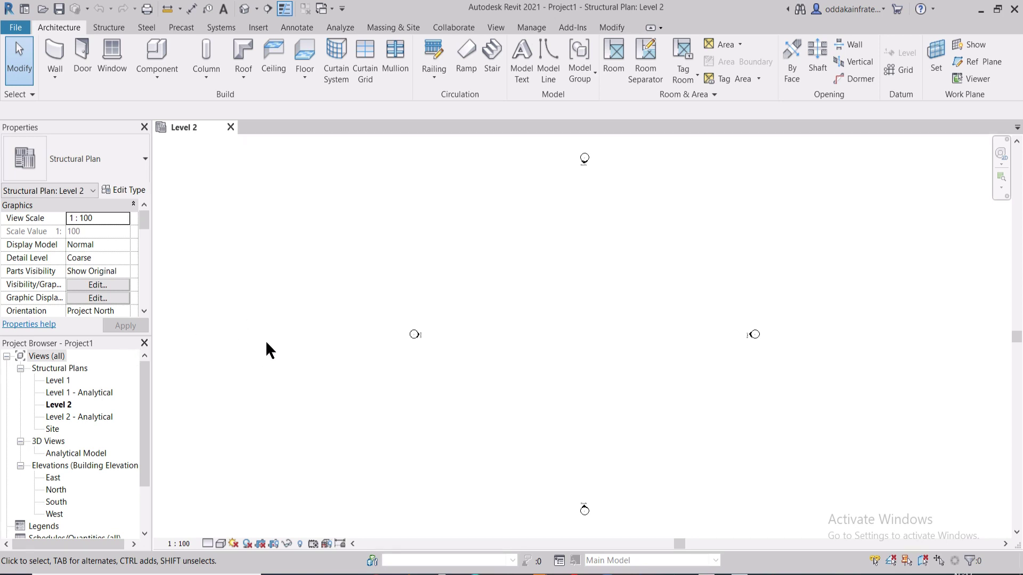
pyautogui.moveTo(490, 5)
# - Link Architectural.rvt from the Architectural folder using Auto - Internal Origin to Internal Origin positioning
pyautogui.click(259, 27)
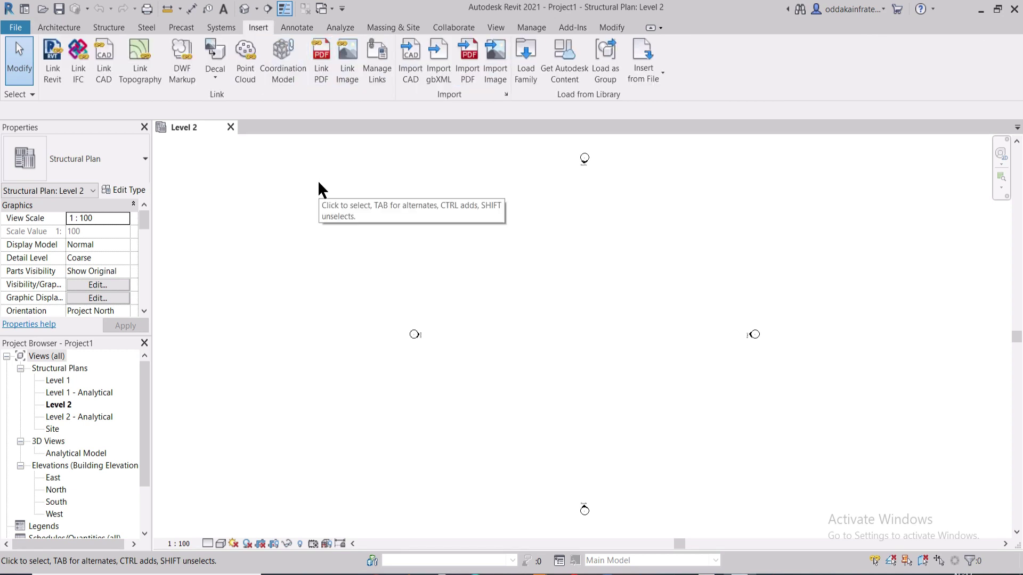
pyautogui.click(63, 80)
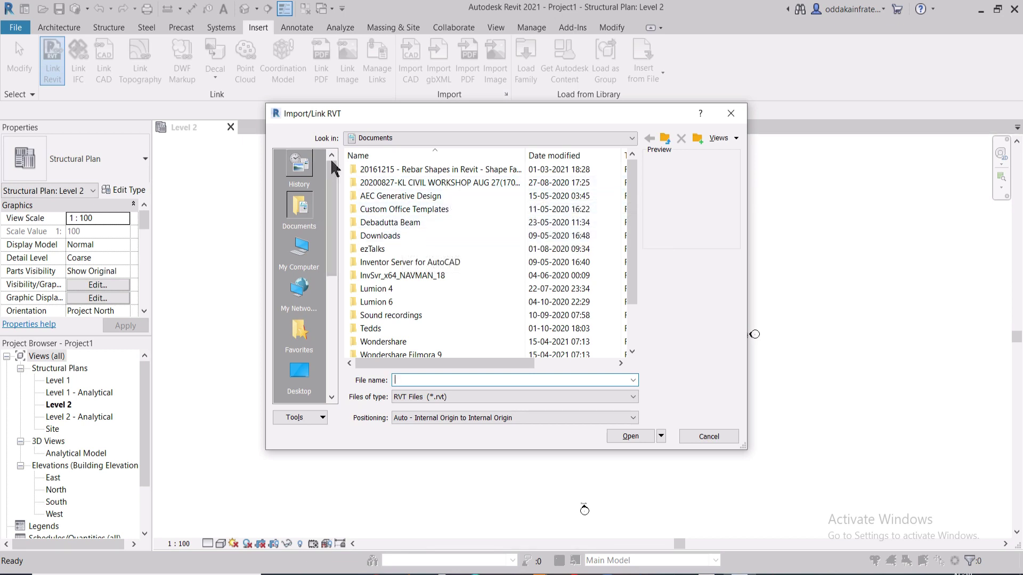
pyautogui.click(421, 27)
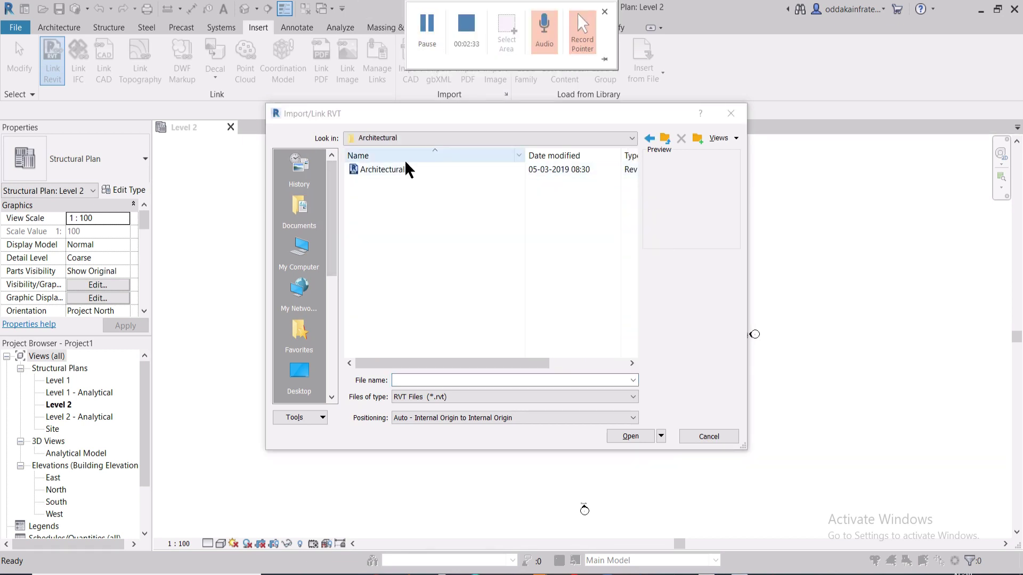
pyautogui.click(432, 172)
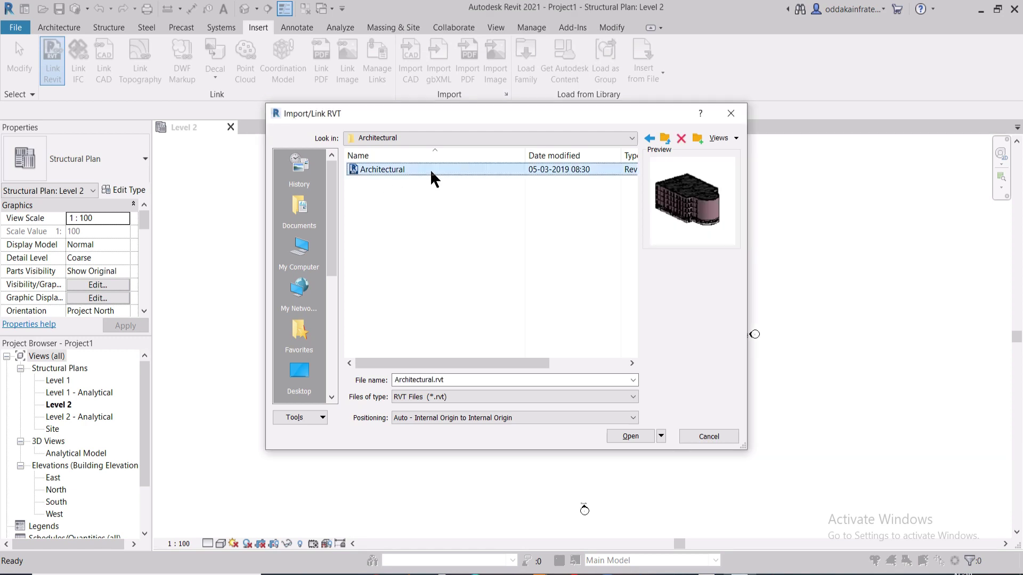
pyautogui.click(442, 181)
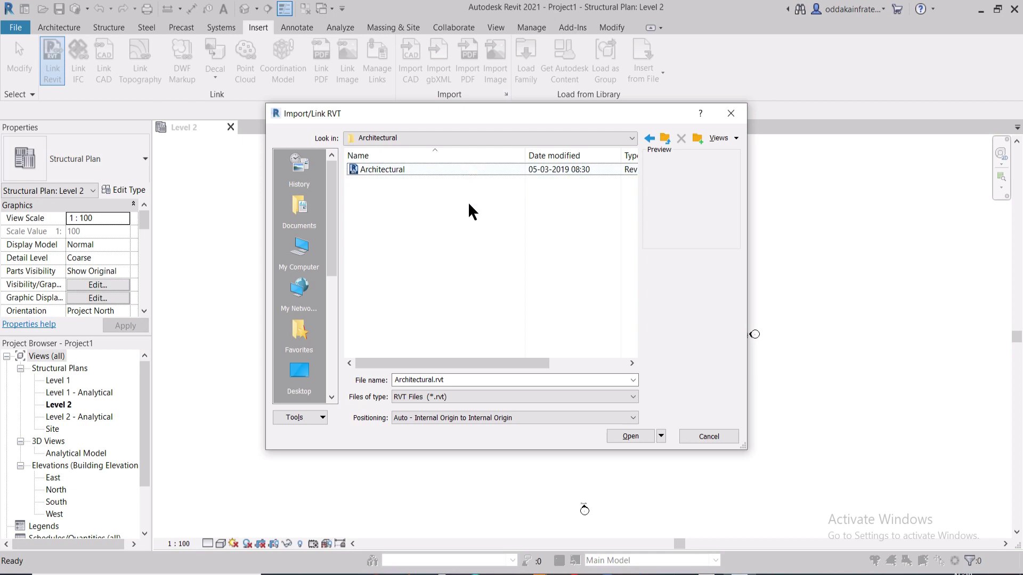
pyautogui.click(456, 417)
pyautogui.click(456, 418)
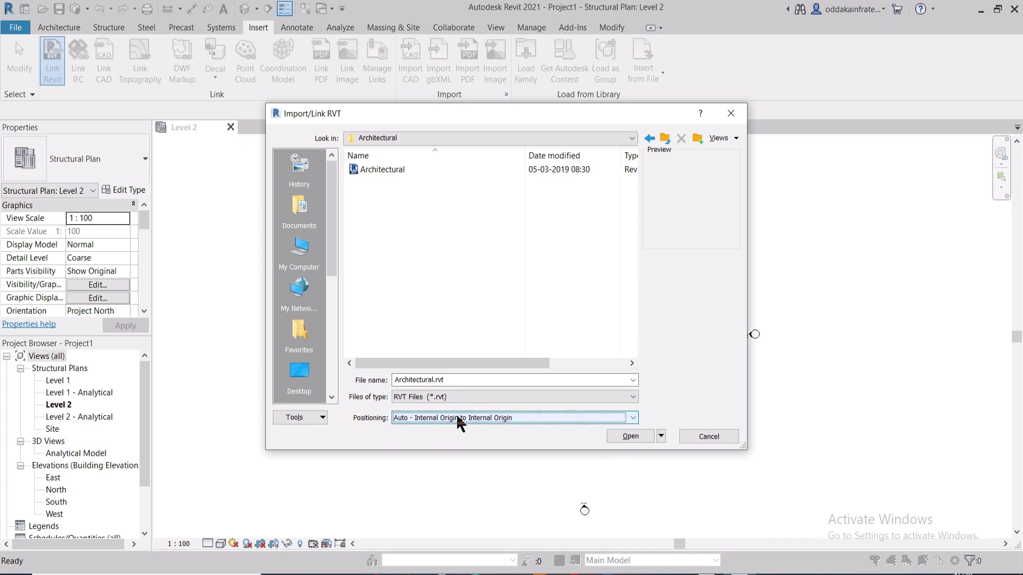
pyautogui.click(433, 168)
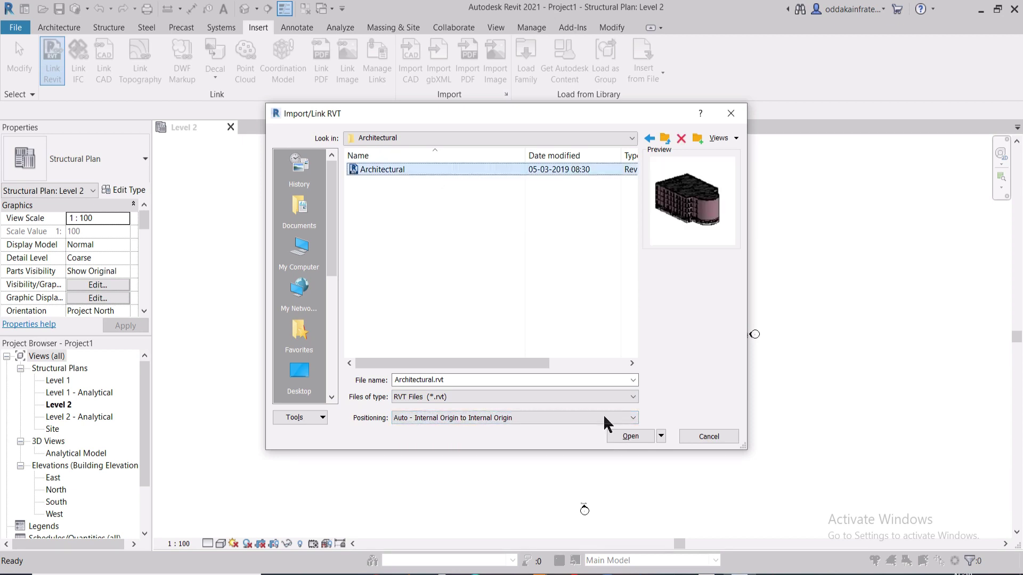
pyautogui.click(617, 435)
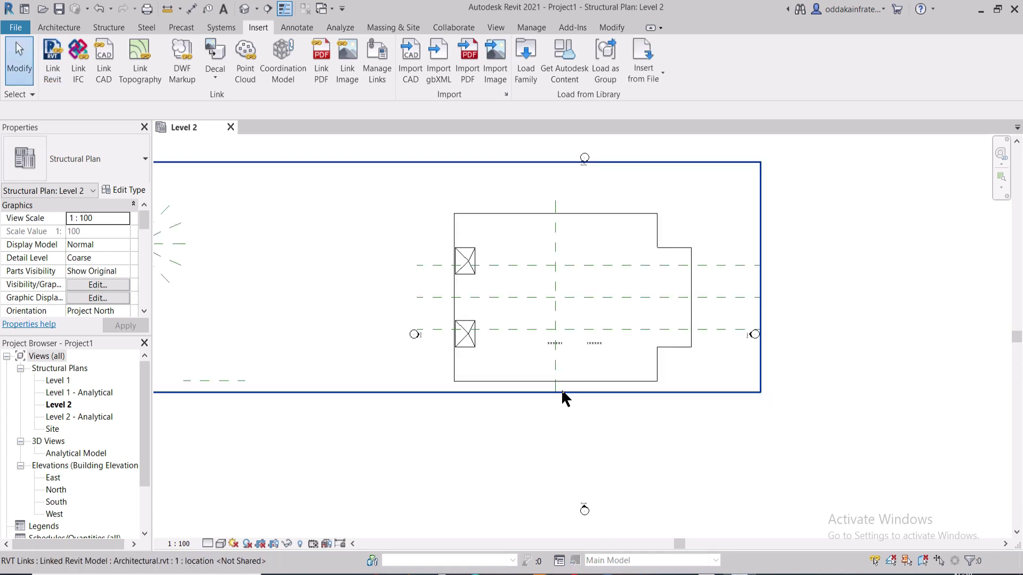
# - Centre the linked architectural building in the Level 2 plan and select the link
pyautogui.scroll(-1, 507, 440)
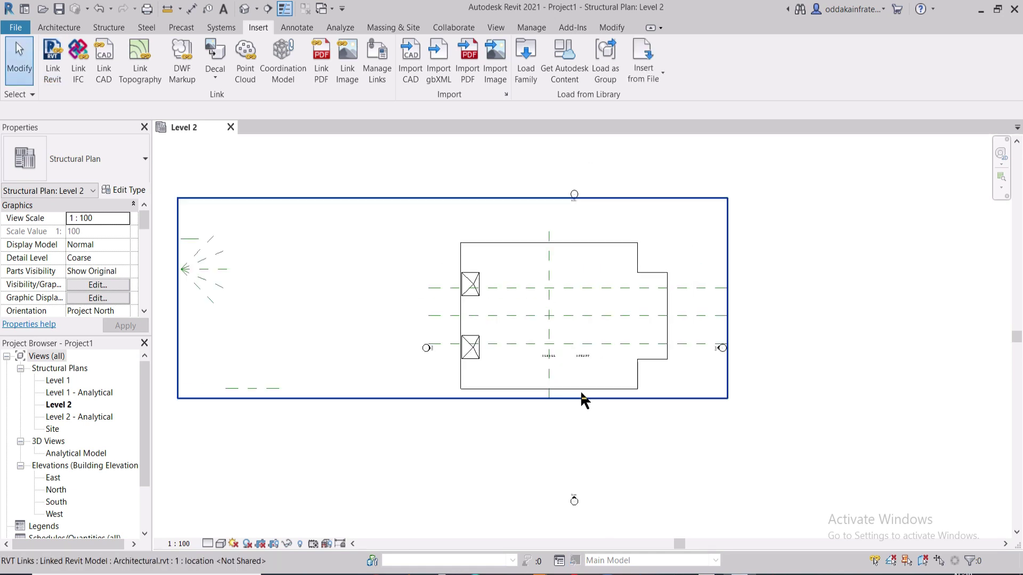
pyautogui.moveTo(847, 339); pyautogui.dragTo(753, 370, button='middle')
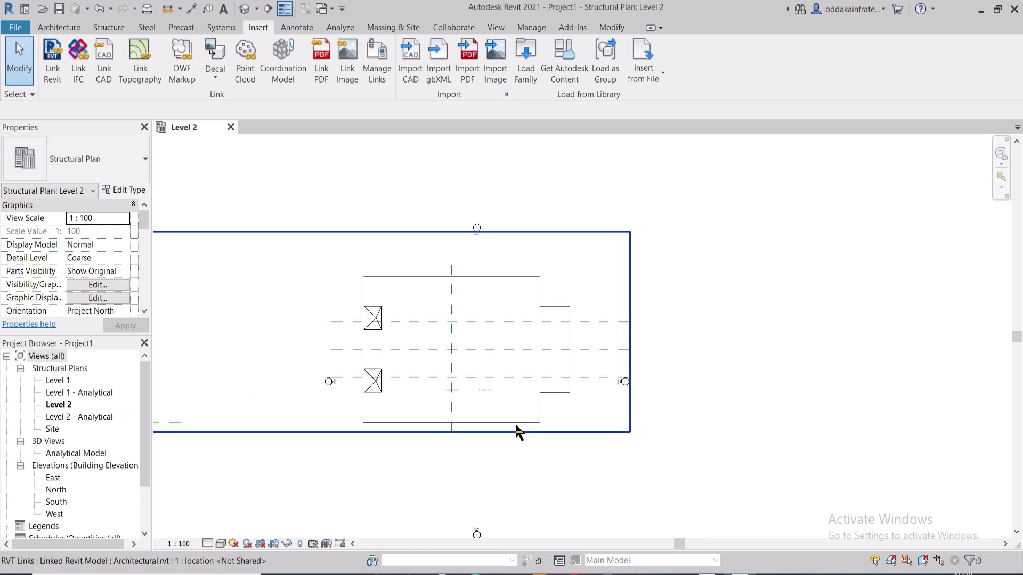
pyautogui.click(515, 425)
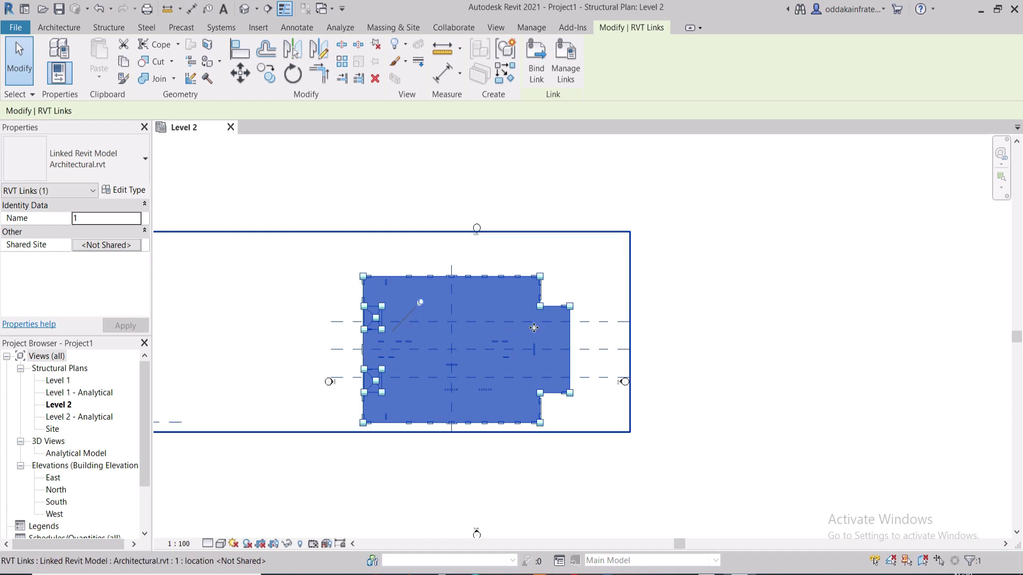
pyautogui.click(430, 274)
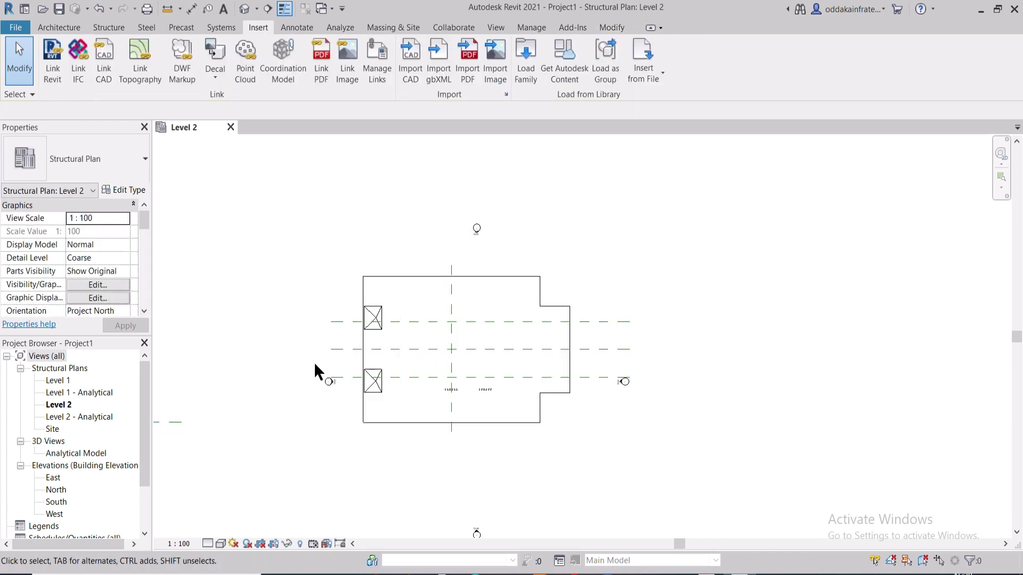
pyautogui.scroll(2, 314, 363)
pyautogui.scroll(-2, 315, 365)
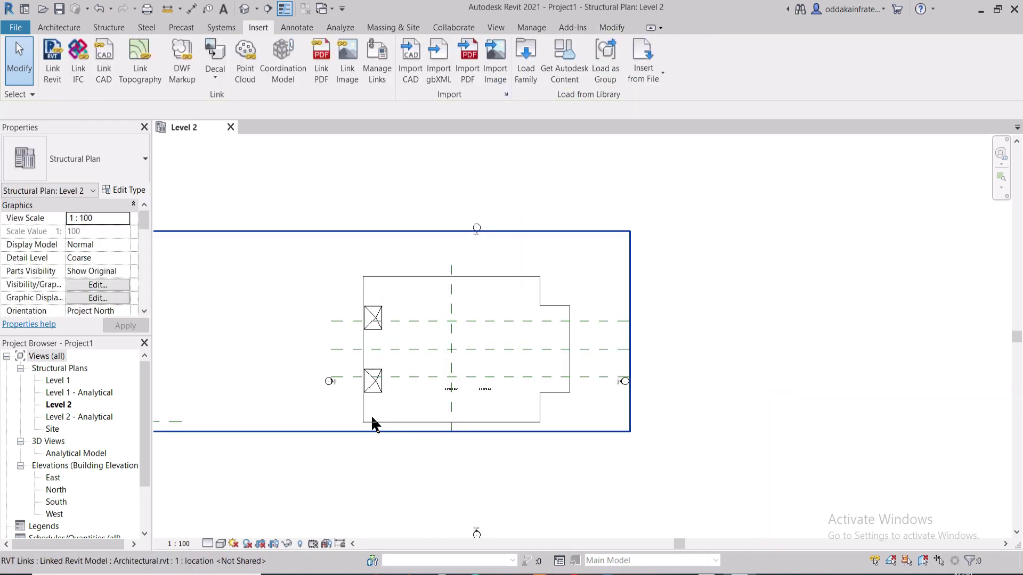
pyautogui.scroll(1, 372, 422)
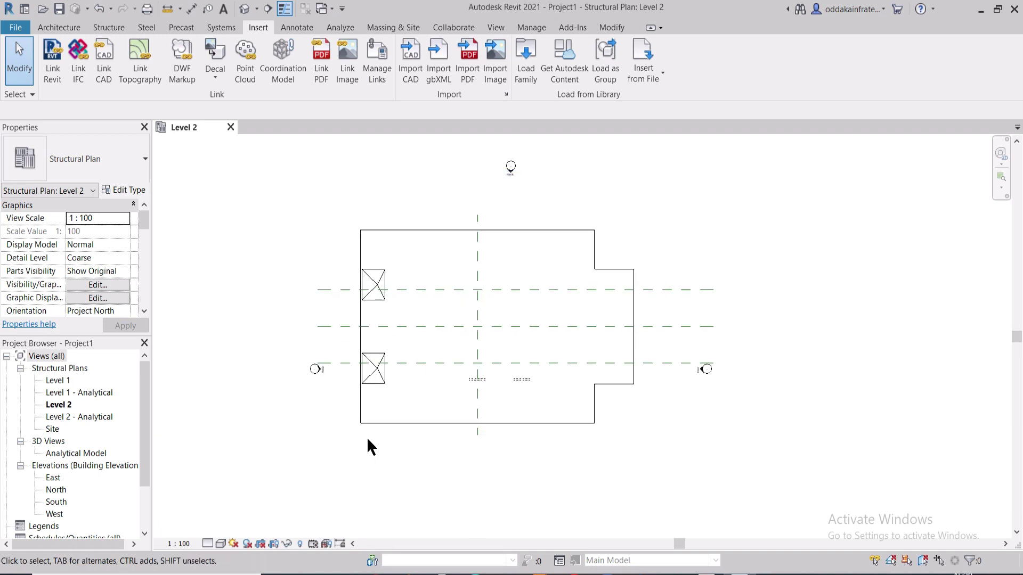
pyautogui.click(384, 424)
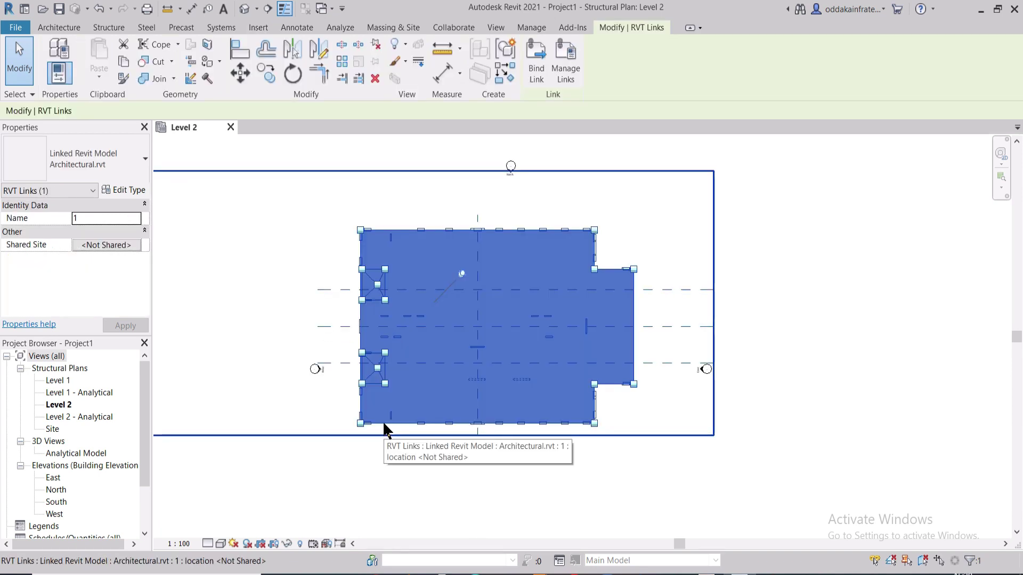
# - Open the link's Type Properties, showing Room Bounding unchecked and Reference Type Overlay
pyautogui.click(130, 191)
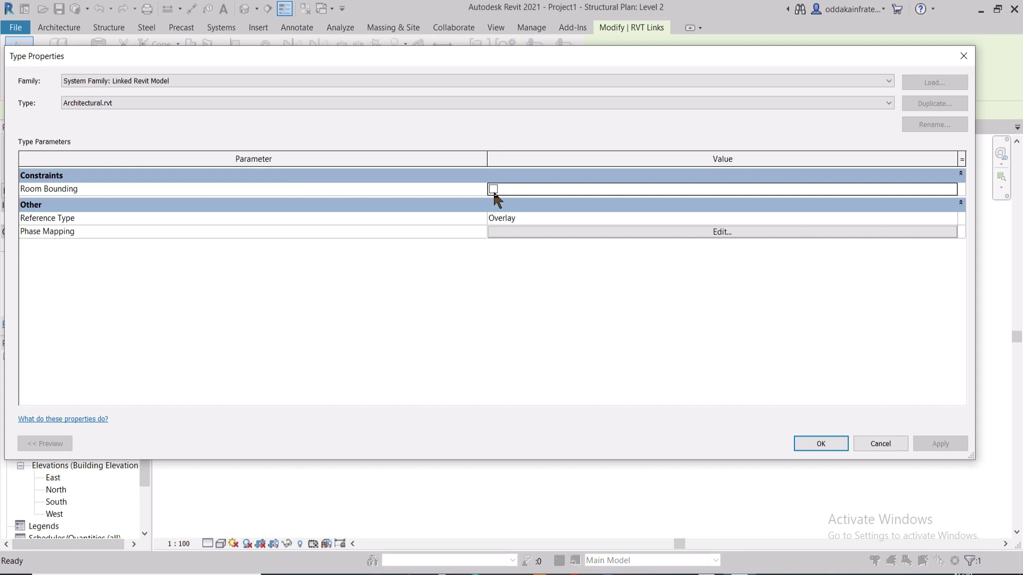
pyautogui.click(821, 443)
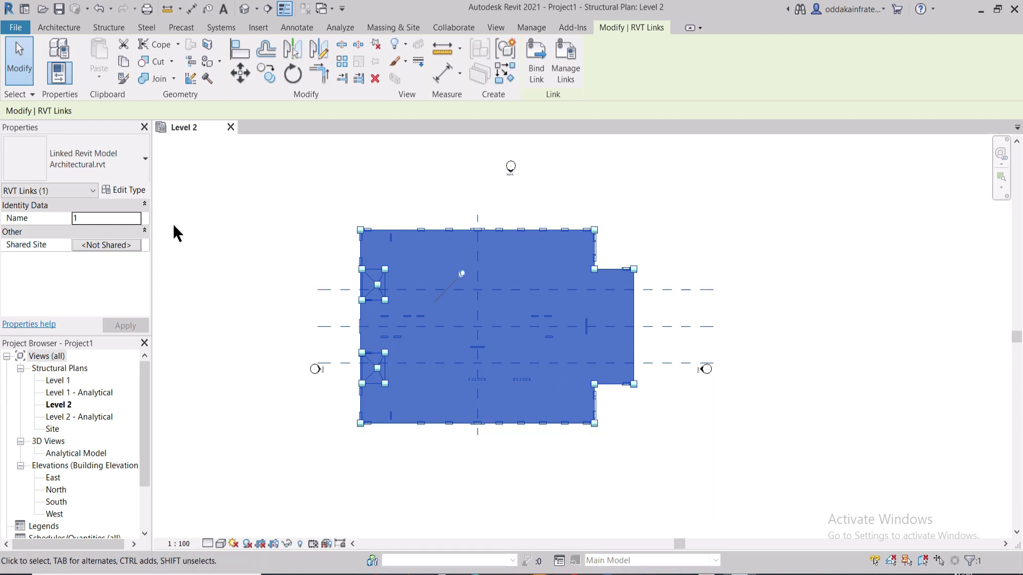
pyautogui.click(127, 190)
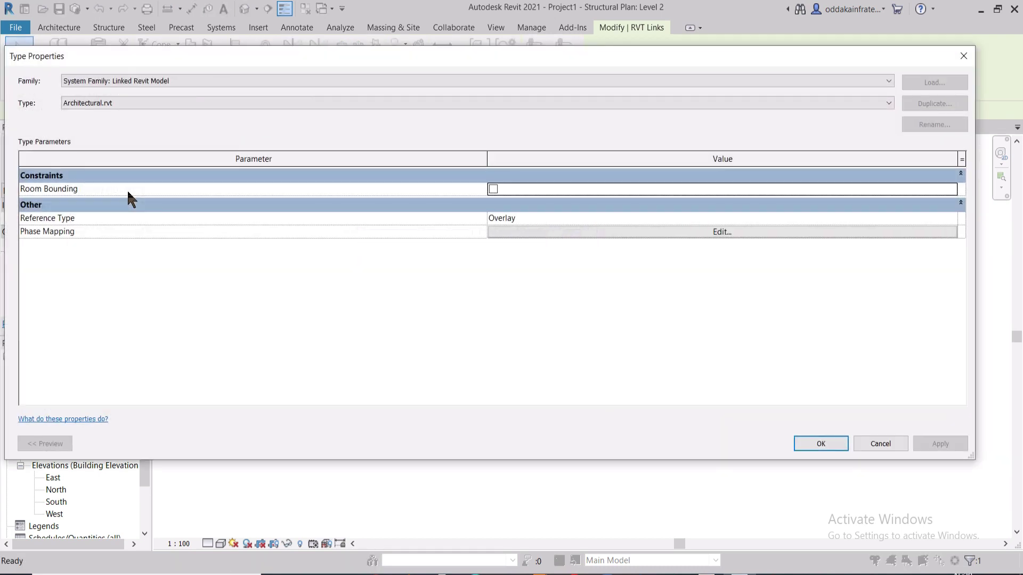
# - Close the link's Type Properties, deselect it, and check Visibility/Graphics without changes
pyautogui.click(964, 55)
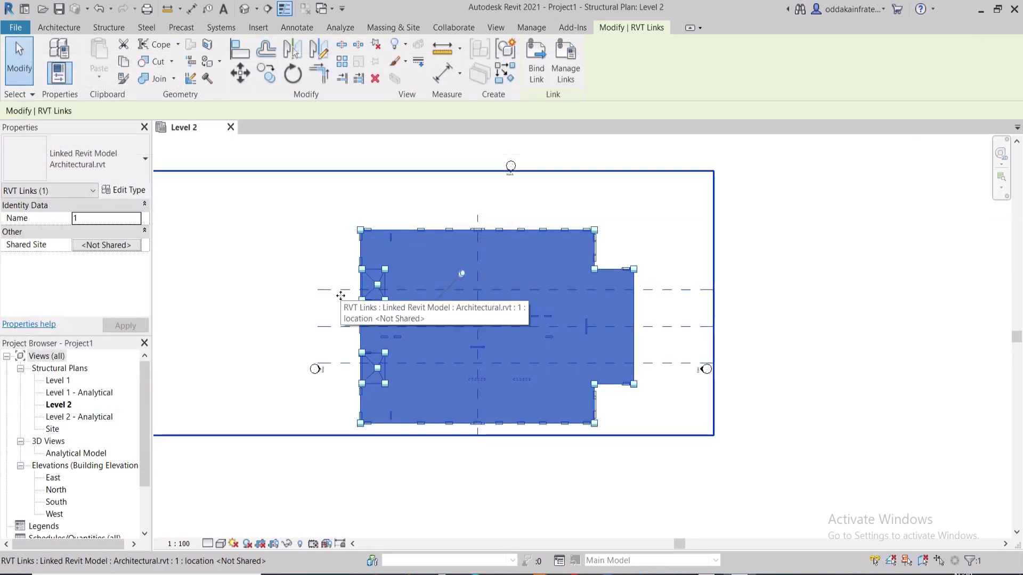
pyautogui.press('Escape')
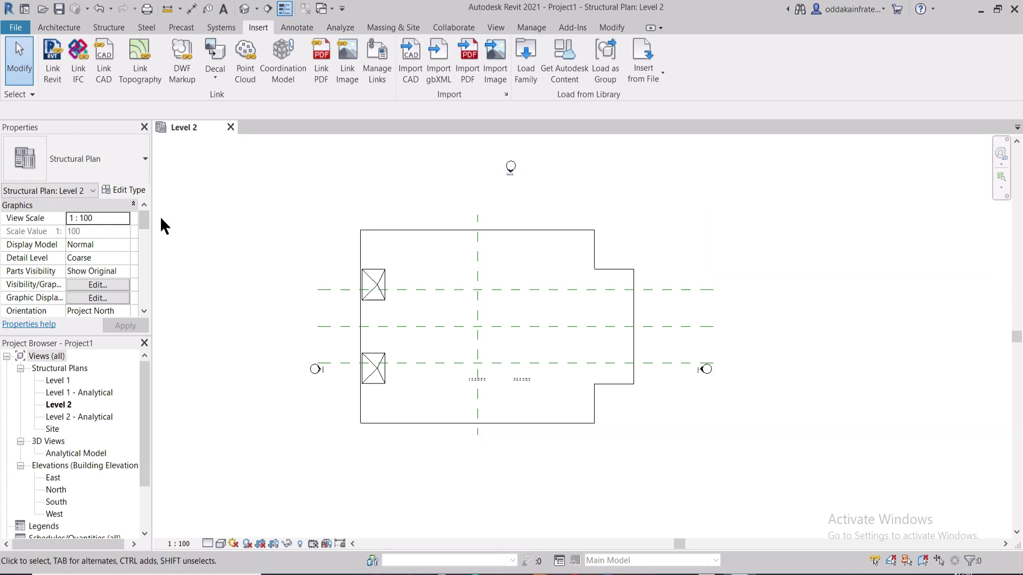
pyautogui.moveTo(149, 214); pyautogui.dragTo(152, 227)
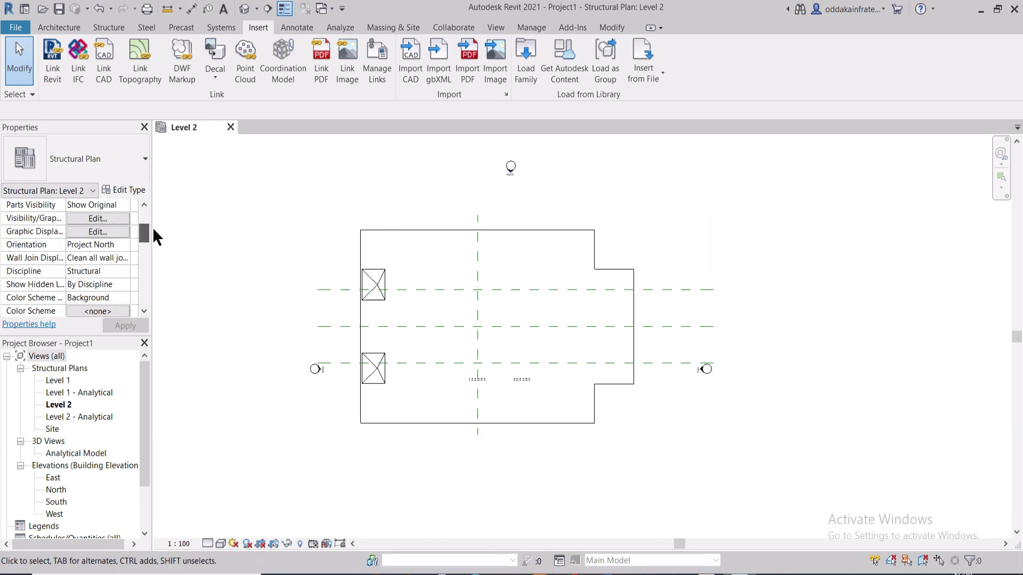
pyautogui.click(106, 219)
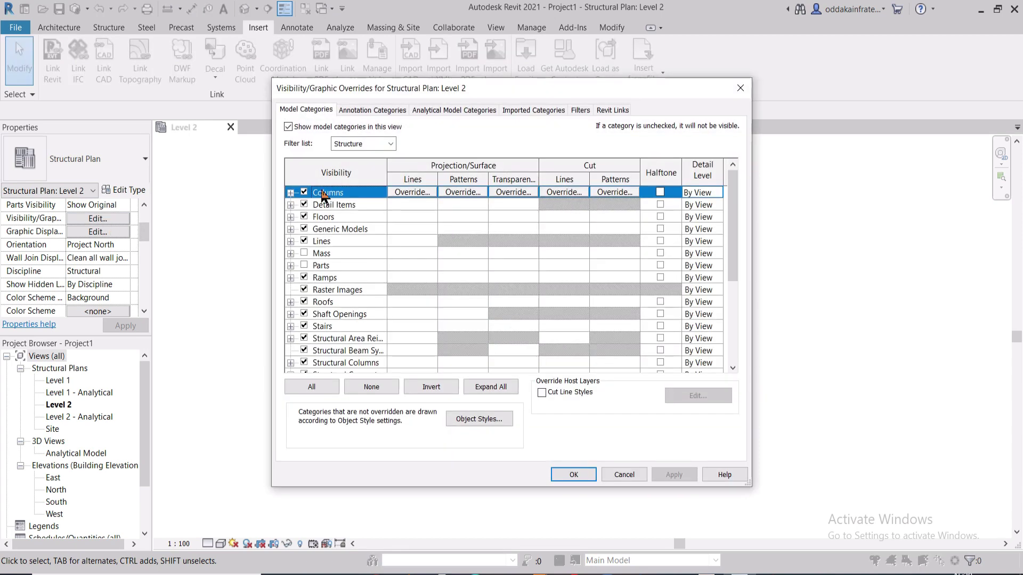
pyautogui.click(740, 86)
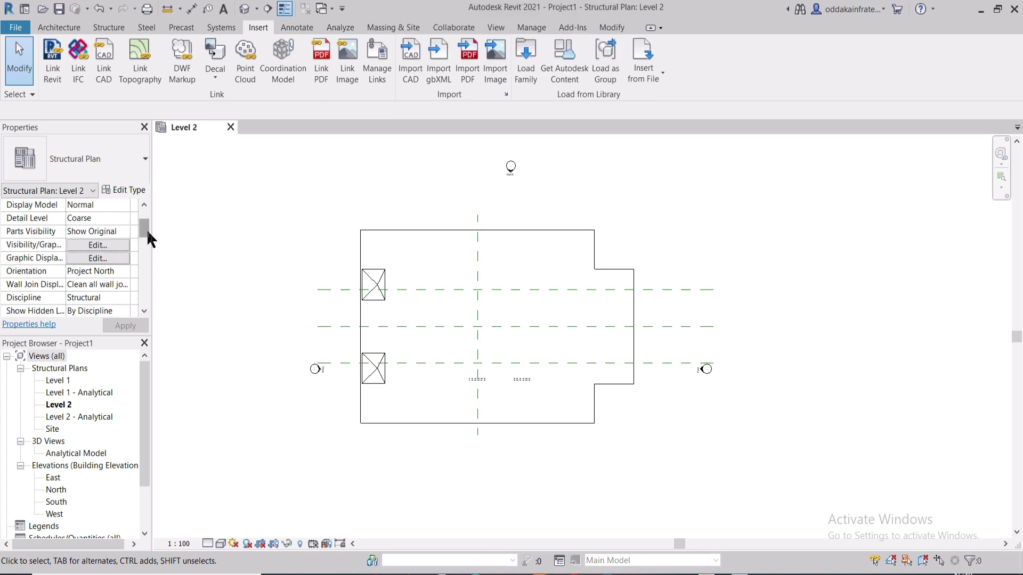
pyautogui.moveTo(147, 233)
pyautogui.mouseDown()
pyautogui.moveTo(142, 255)
pyautogui.moveTo(142, 245)
pyautogui.mouseUp()
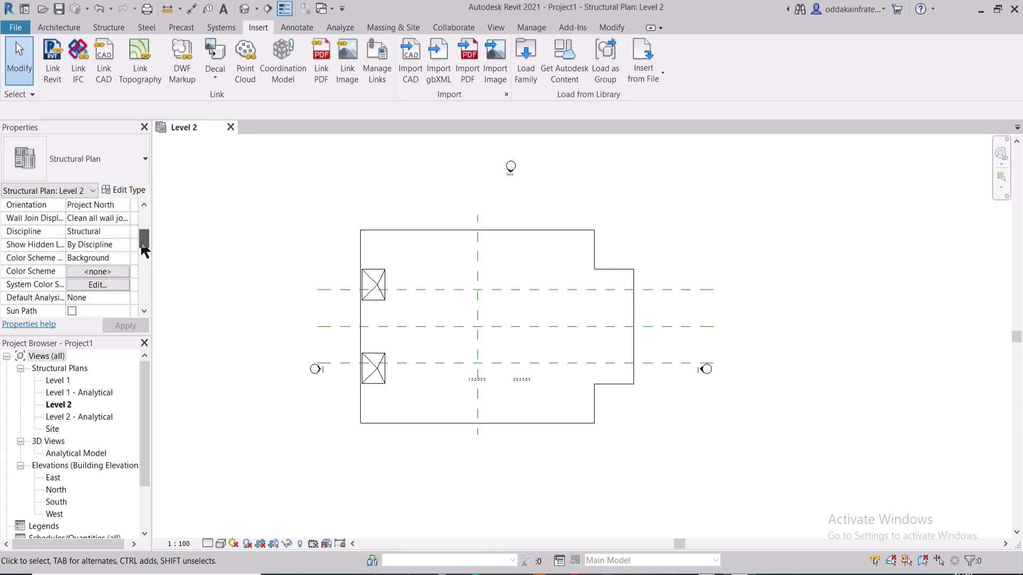
pyautogui.click(113, 232)
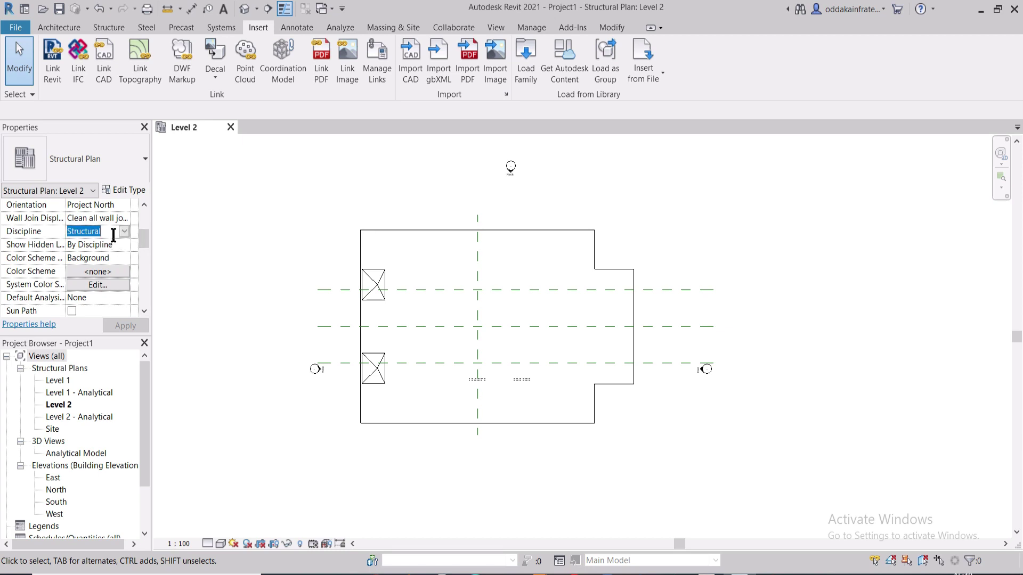
pyautogui.click(124, 233)
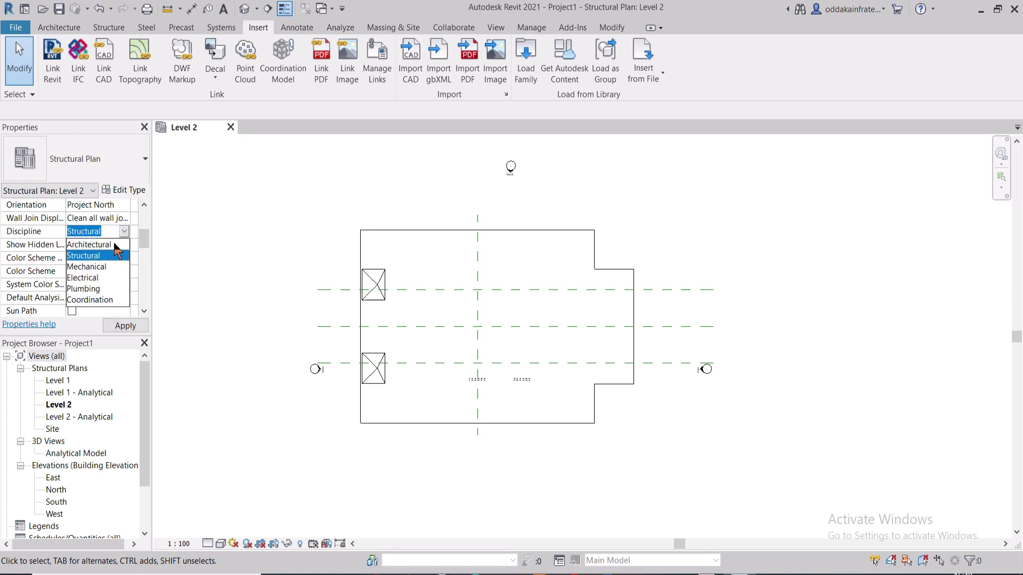
pyautogui.click(101, 300)
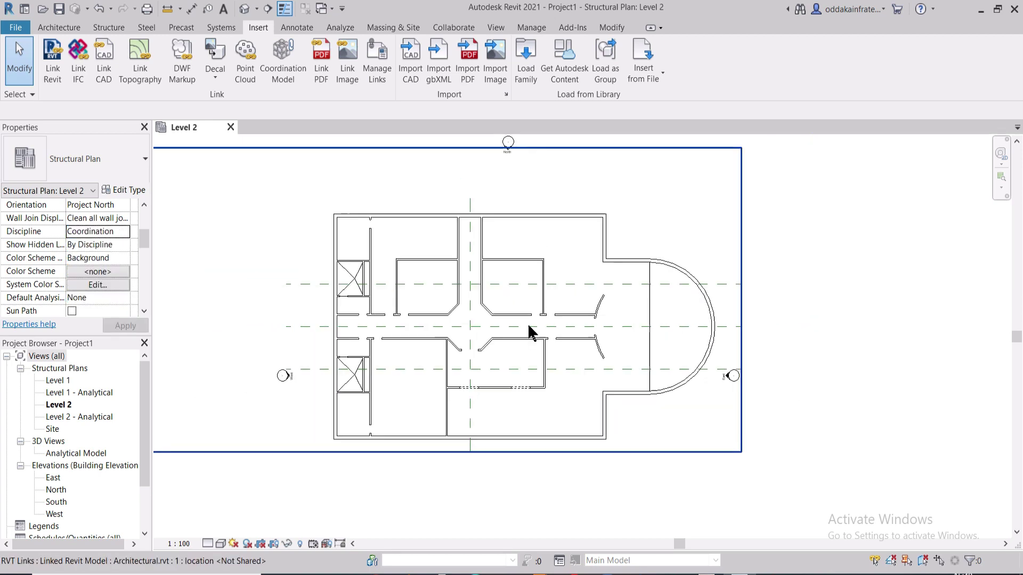
pyautogui.click(124, 233)
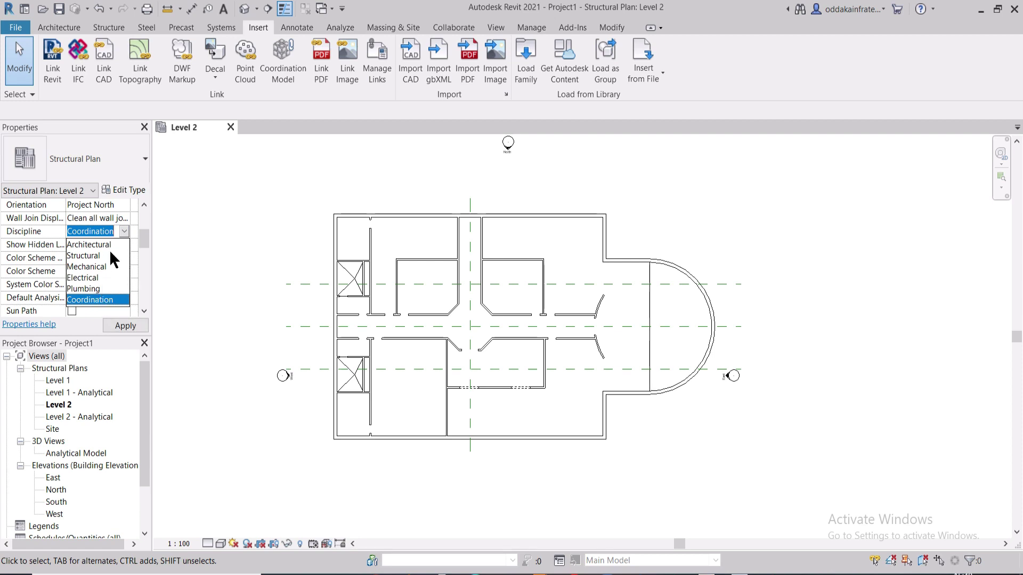
pyautogui.click(110, 254)
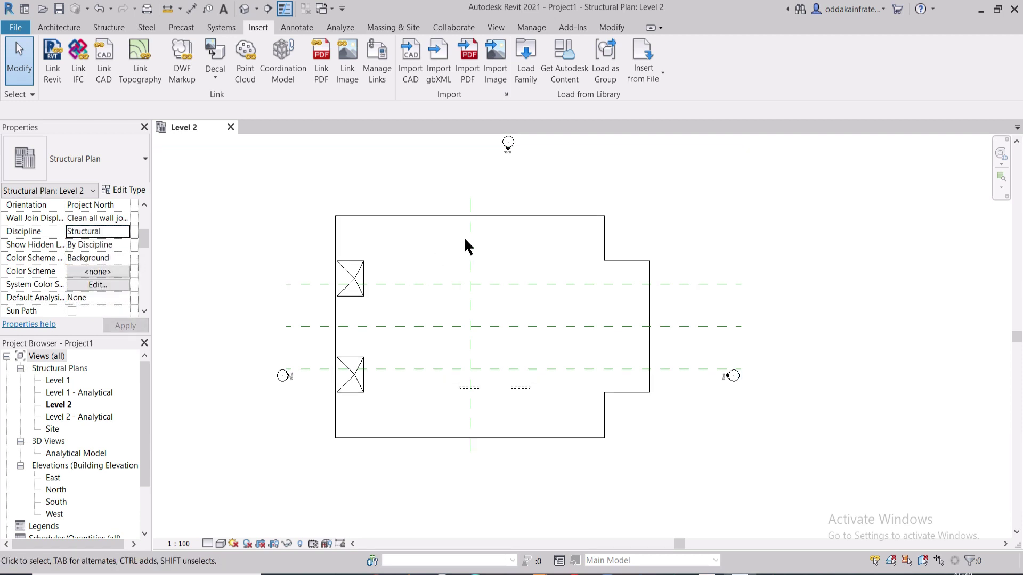
pyautogui.scroll(1, 465, 216)
pyautogui.scroll(-1, 465, 215)
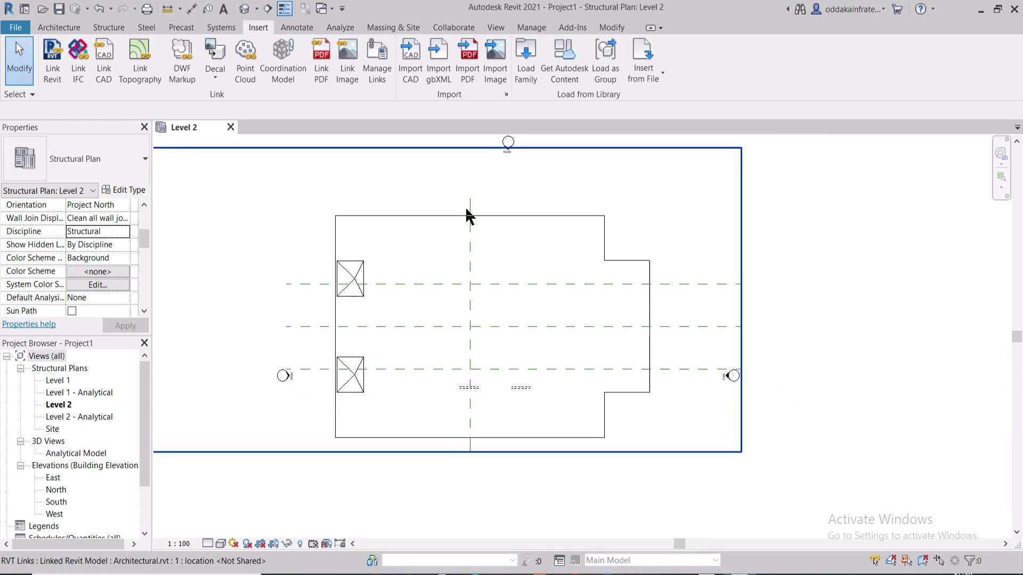
# - In Manage > Additional Settings > Halftone/Underlay, set Weight 1 and Brightness 83
pyautogui.moveTo(397, 237); pyautogui.dragTo(404, 240, button='middle')
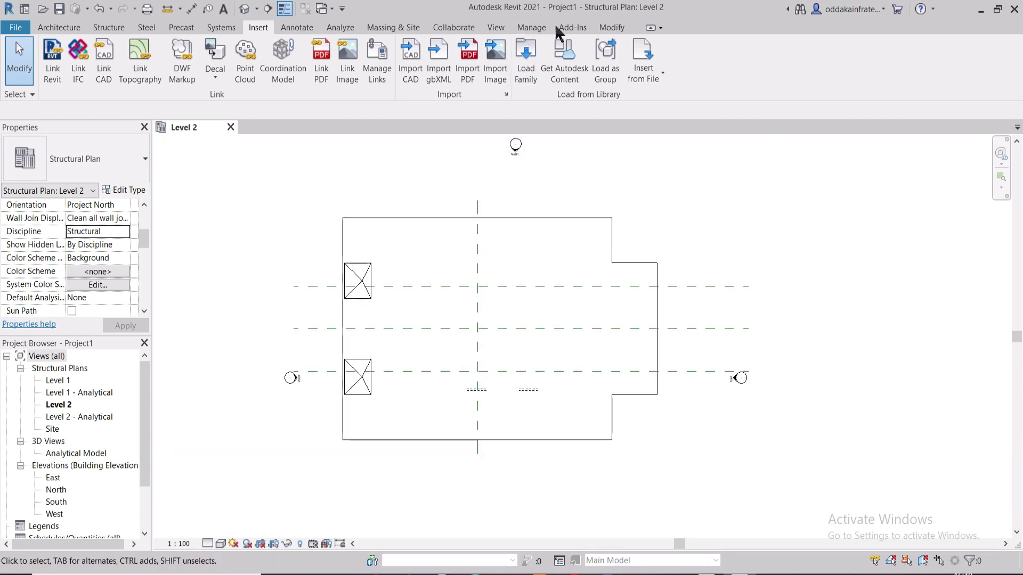
pyautogui.click(532, 28)
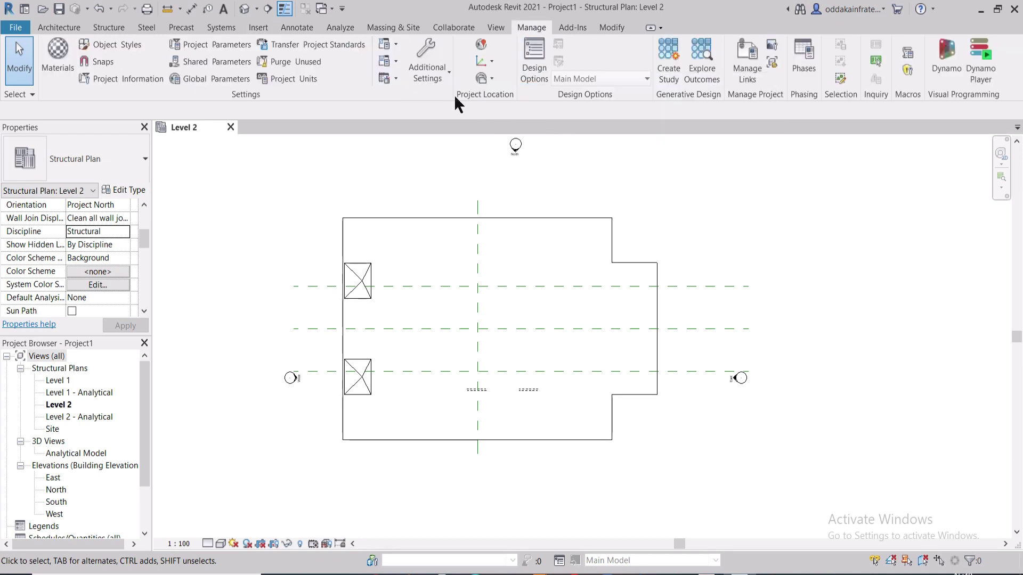
pyautogui.click(438, 79)
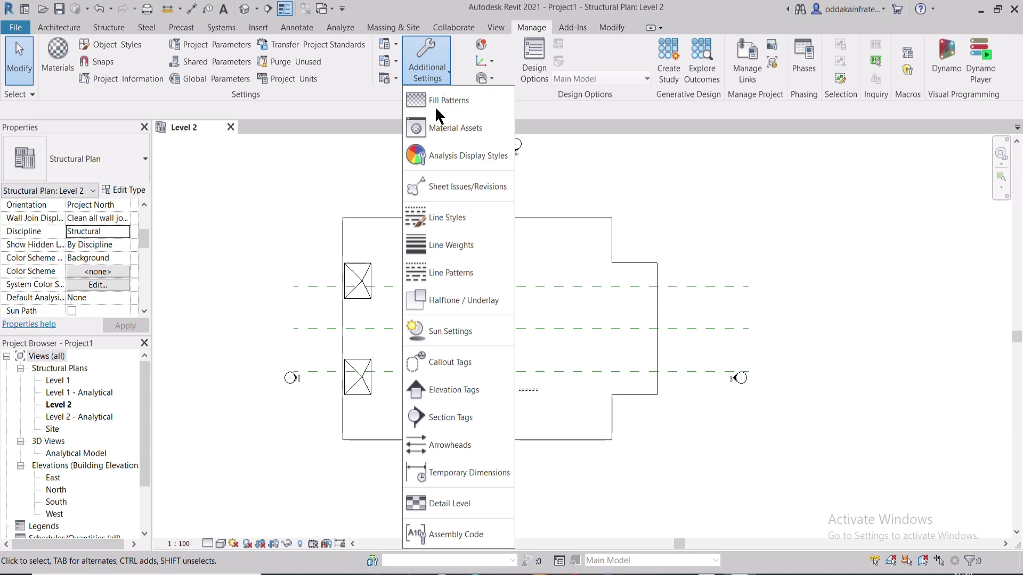
pyautogui.click(464, 295)
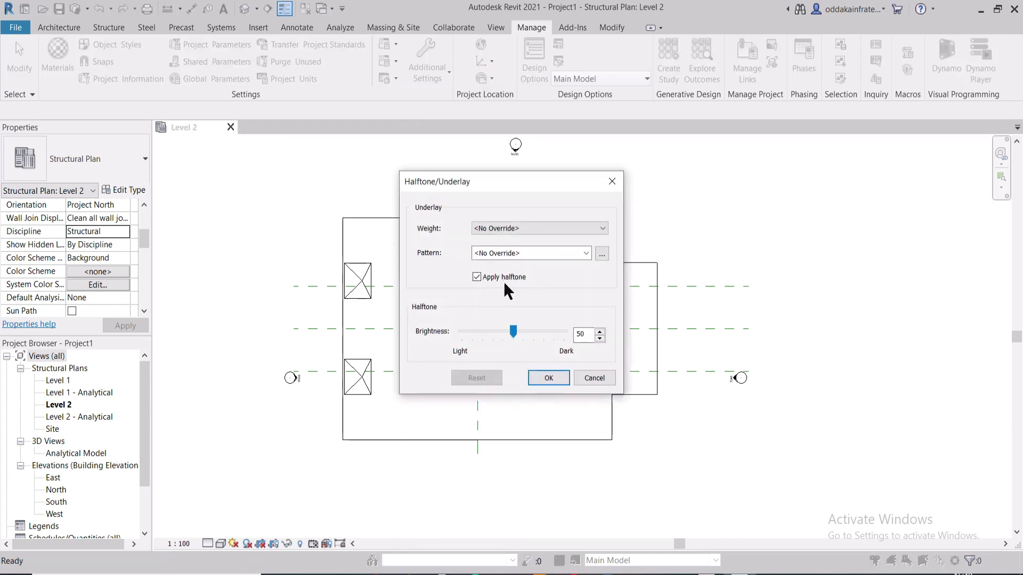
pyautogui.click(532, 227)
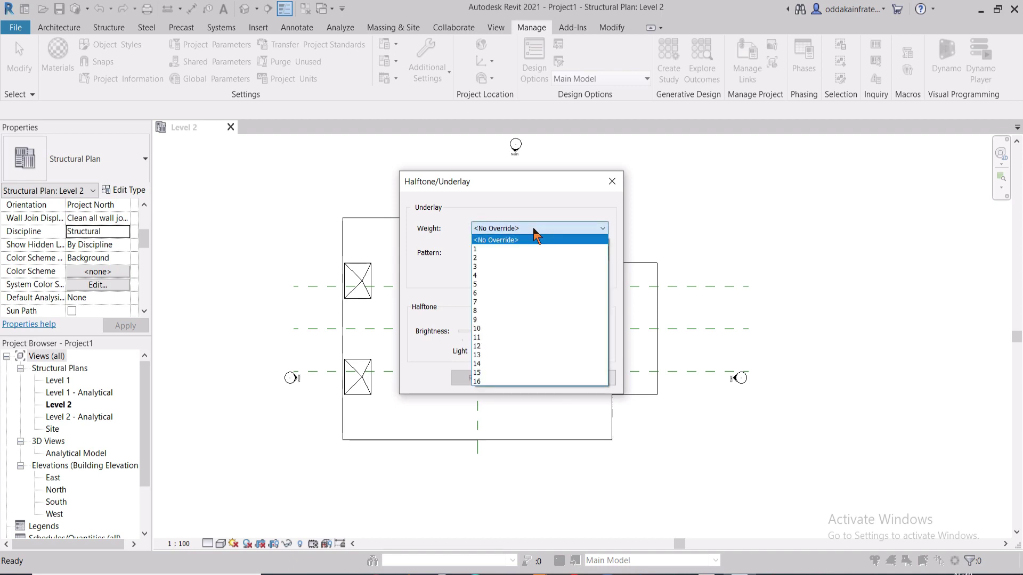
pyautogui.click(519, 249)
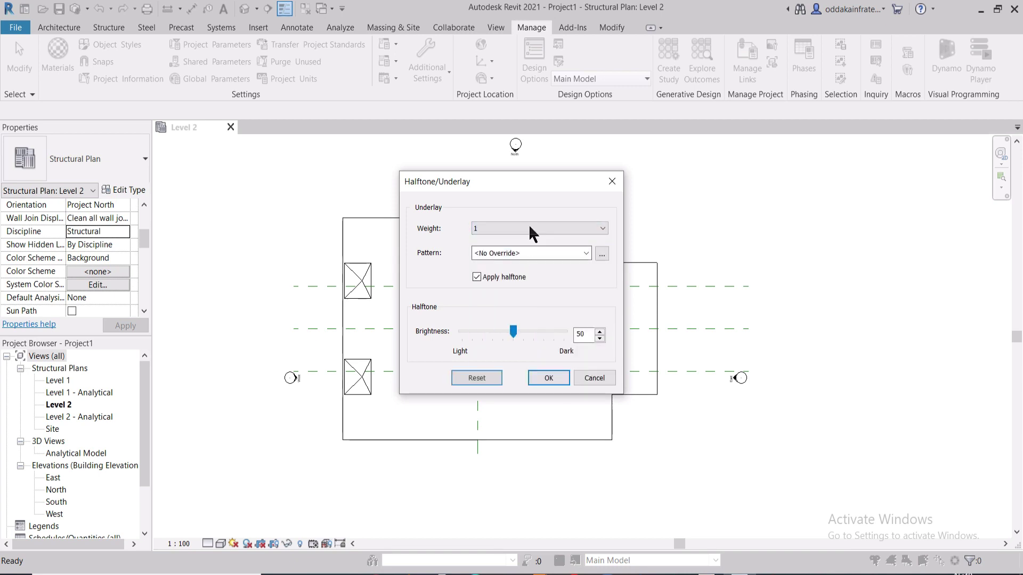
pyautogui.click(521, 332)
pyautogui.moveTo(534, 331); pyautogui.dragTo(548, 335)
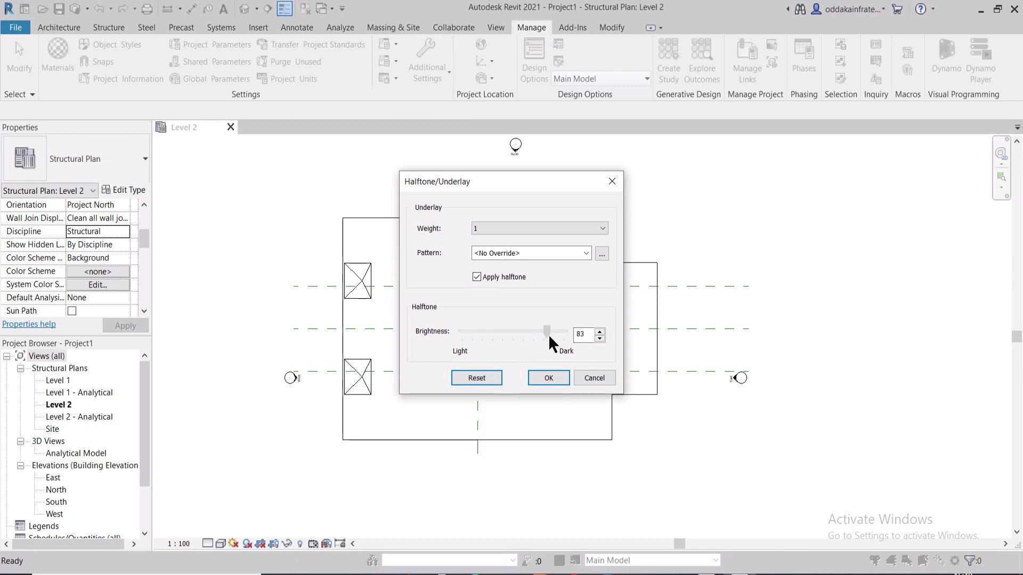
pyautogui.click(549, 378)
pyautogui.scroll(-1, 486, 296)
pyautogui.scroll(3, 485, 296)
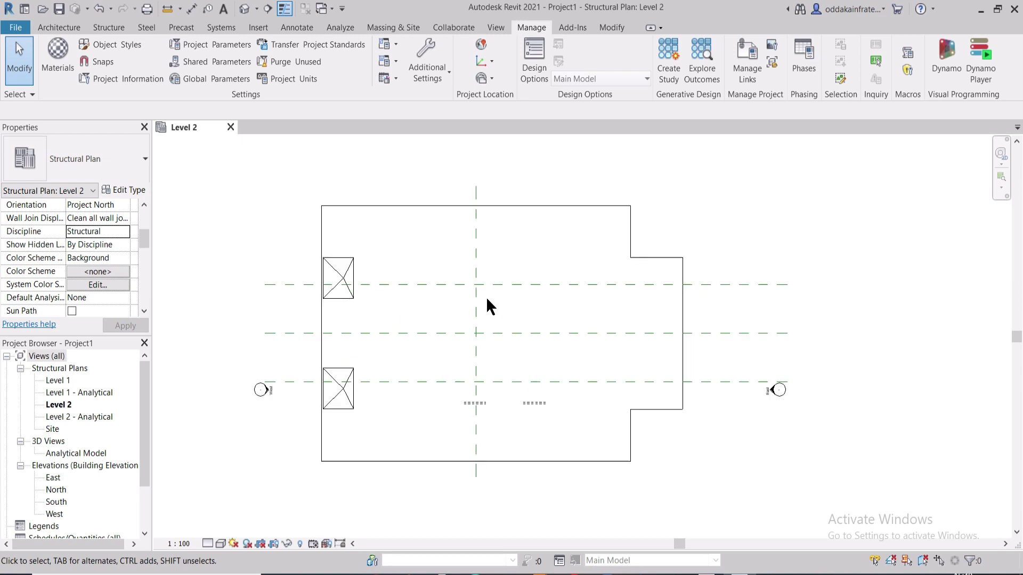
pyautogui.scroll(-2, 478, 288)
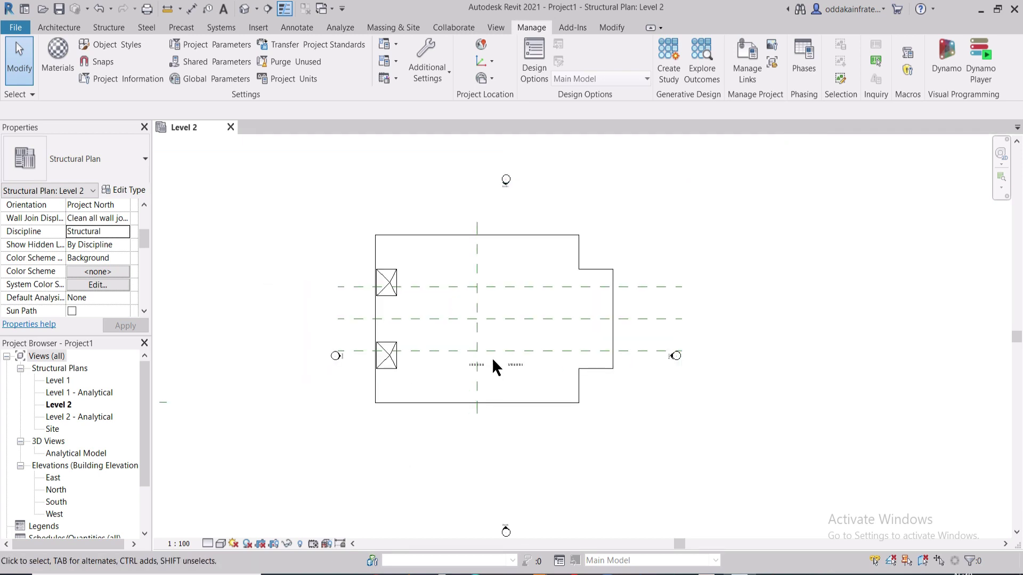
pyautogui.scroll(2, 494, 360)
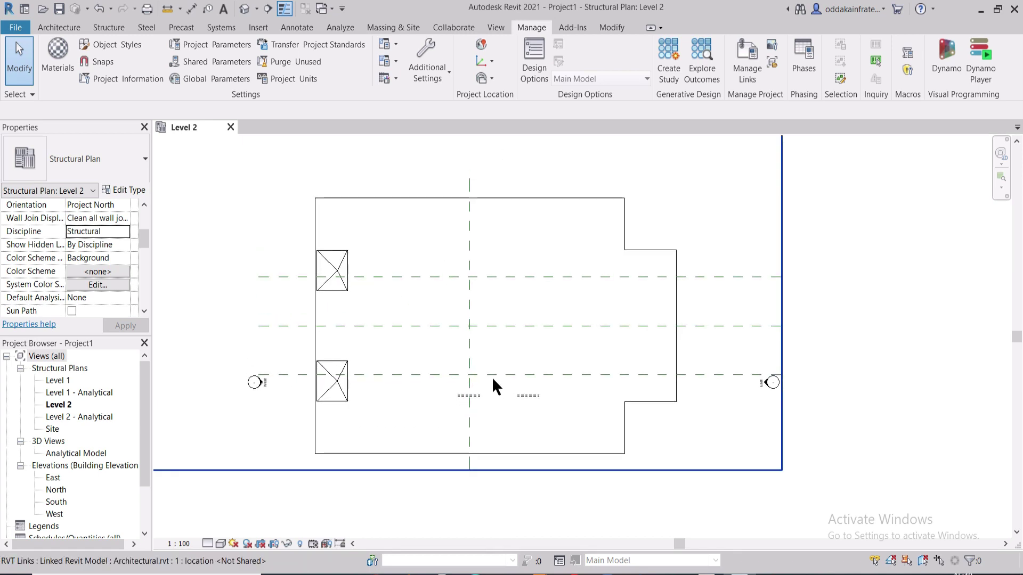
pyautogui.moveTo(474, 446)
pyautogui.mouseDown(button='middle')
pyautogui.moveTo(486, 457)
pyautogui.moveTo(488, 449)
pyautogui.mouseUp(button='middle')
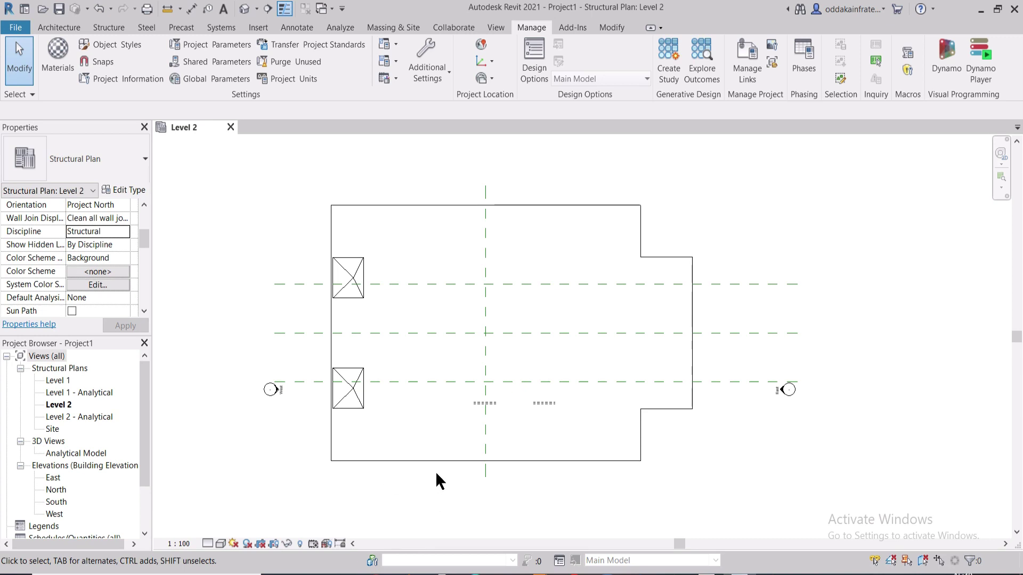
pyautogui.scroll(-2, 434, 471)
pyautogui.moveTo(436, 500); pyautogui.dragTo(443, 426, button='middle')
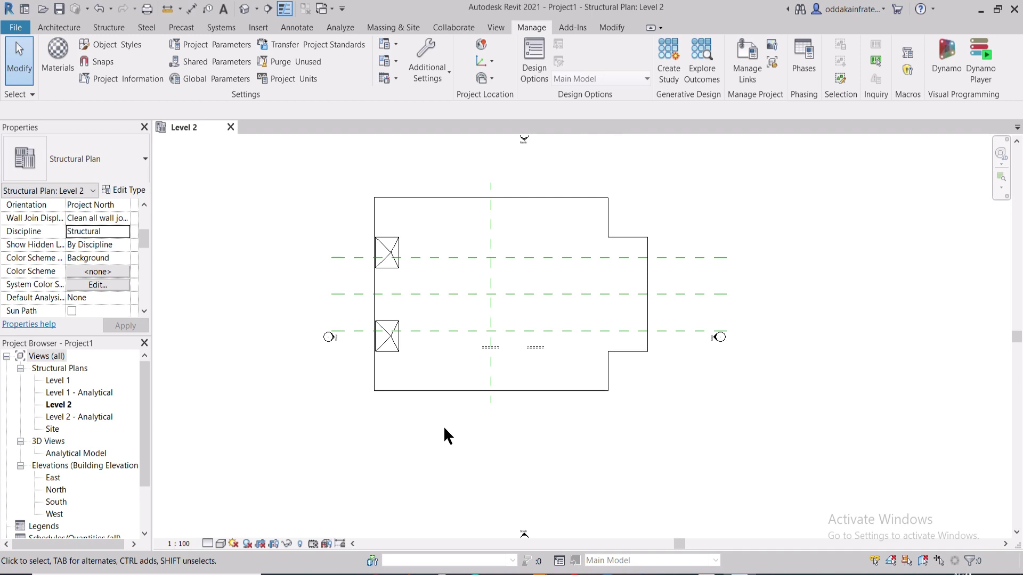
pyautogui.scroll(3, 444, 429)
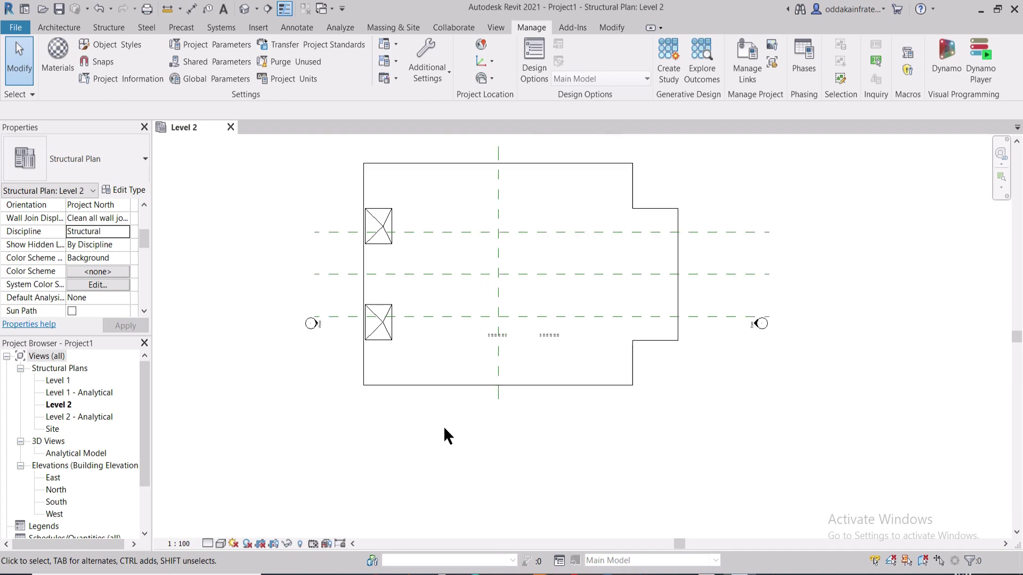